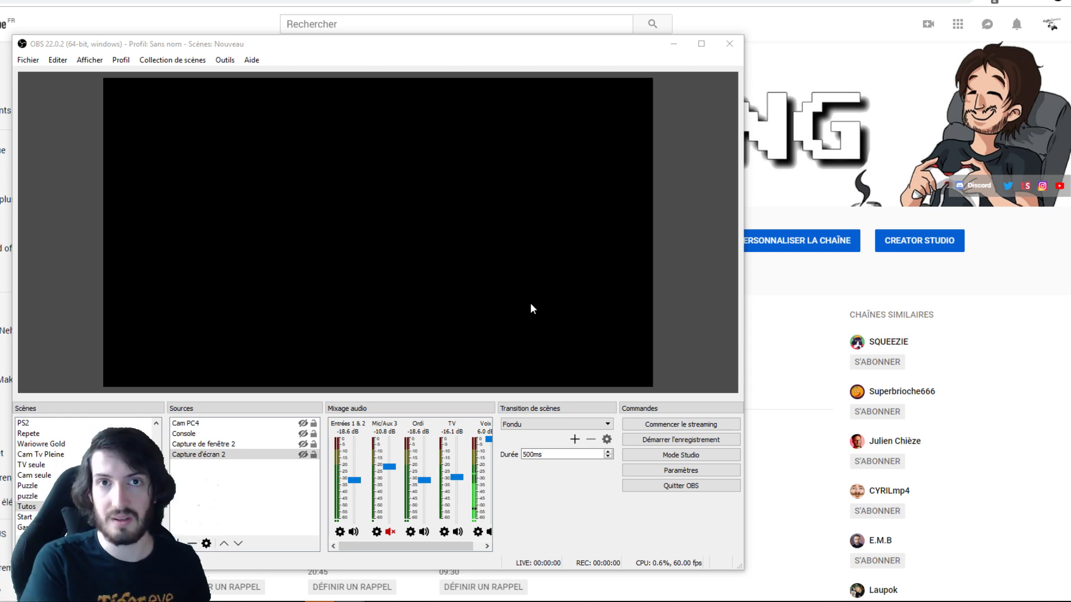
# In the stream (Flux) settings, set the broadcast type to Services de streaming and the service to YouTube / YouTube Gaming
pyautogui.click(645, 470)
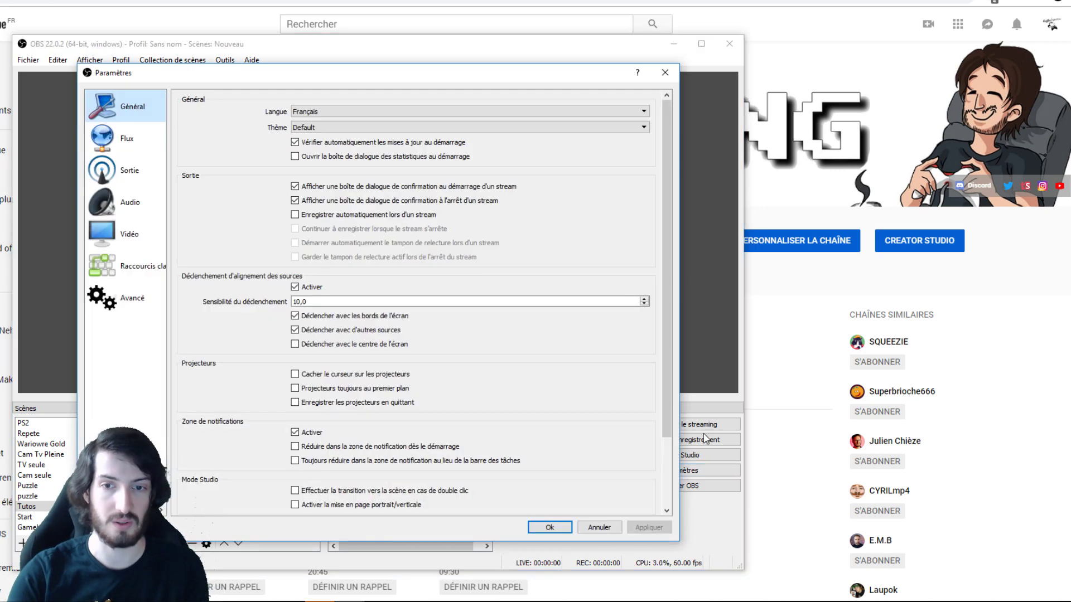
pyautogui.click(144, 143)
pyautogui.click(327, 101)
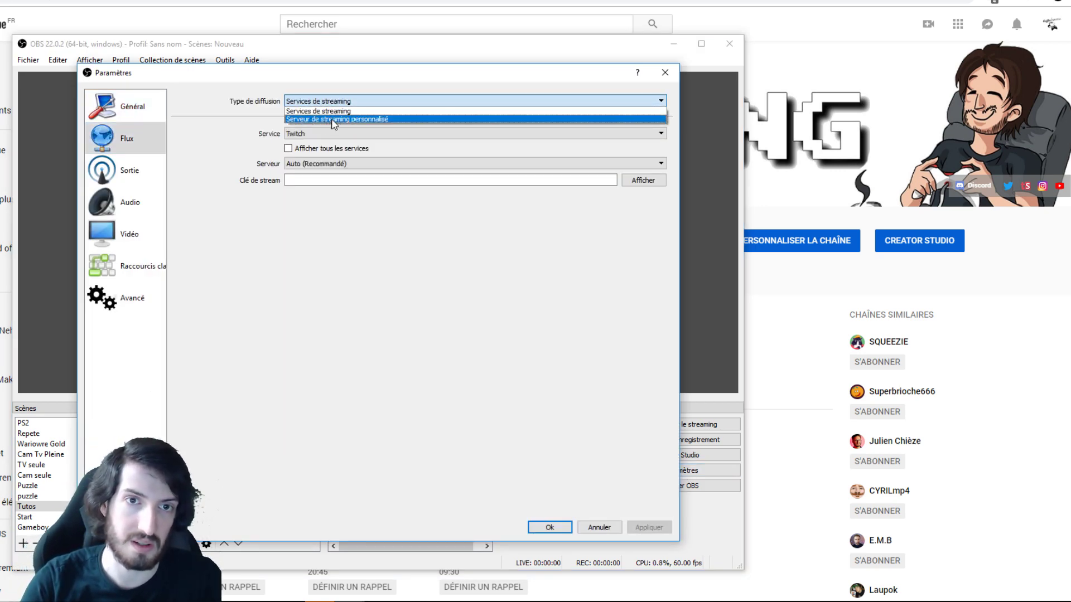
pyautogui.click(334, 120)
pyautogui.click(353, 104)
pyautogui.click(352, 112)
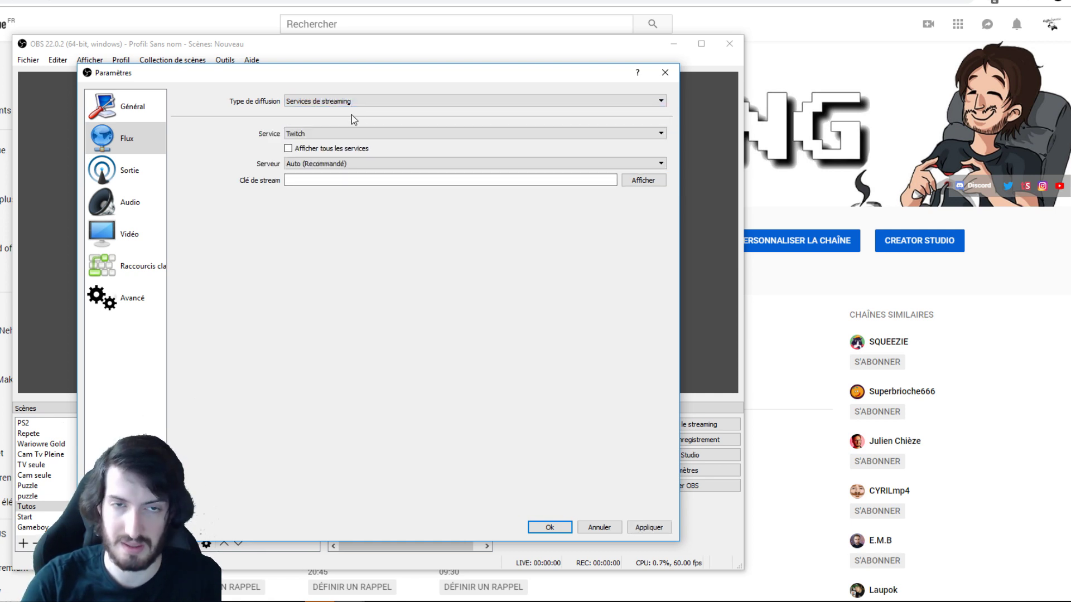
pyautogui.click(367, 133)
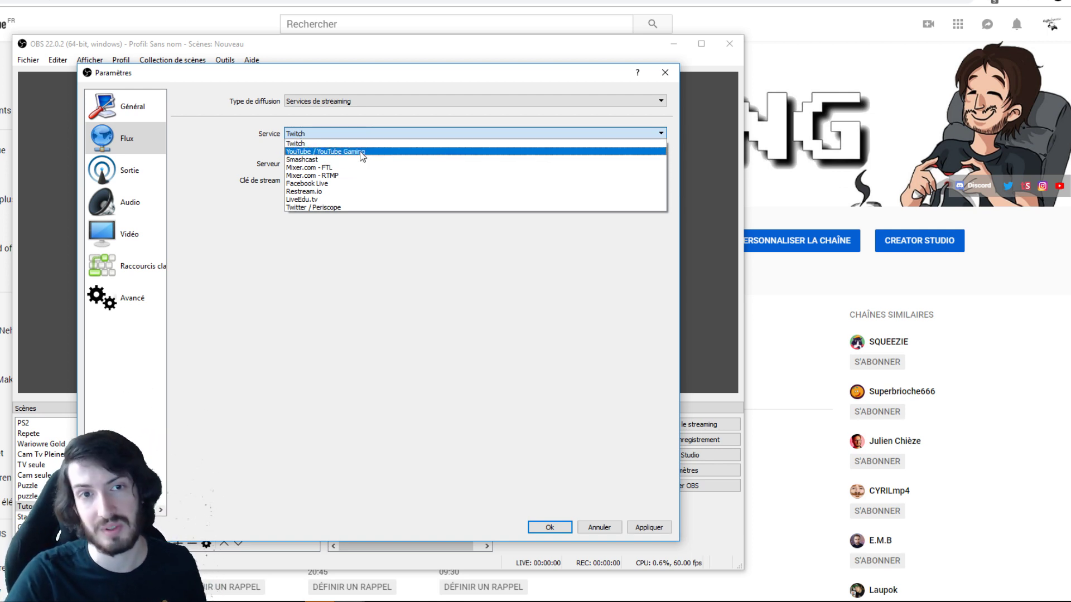
pyautogui.click(362, 152)
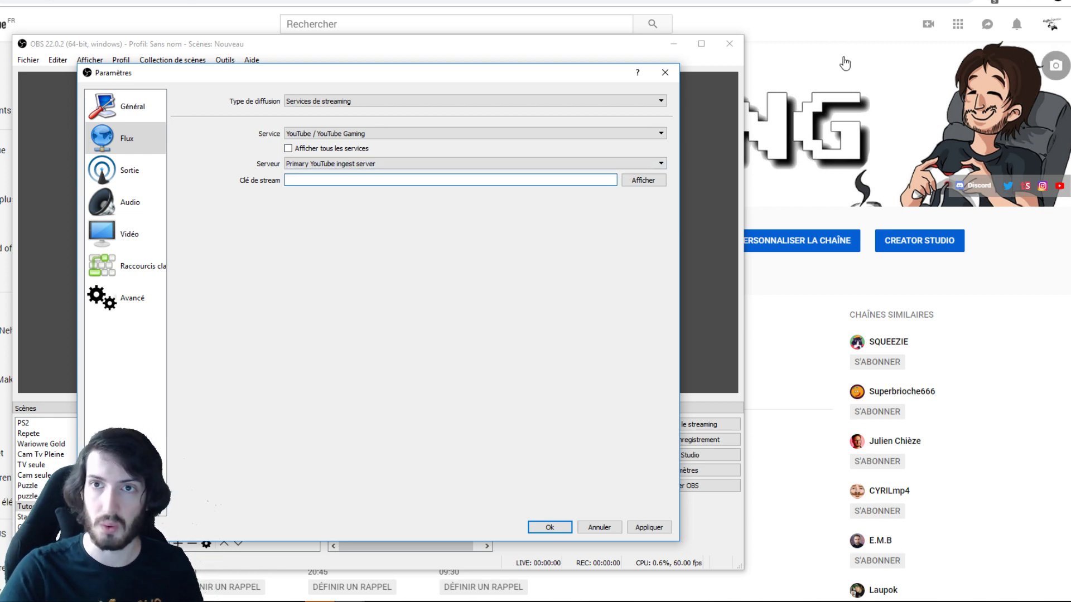
# Switch to YouTube in the browser and open Creator Studio for the channel
pyautogui.click(952, 37)
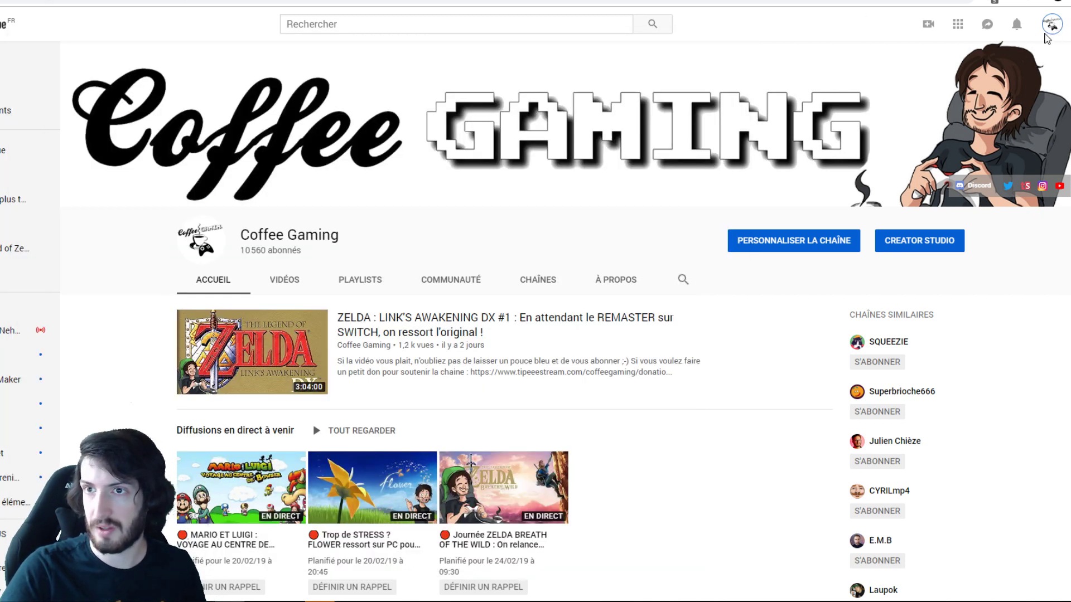
pyautogui.click(1054, 26)
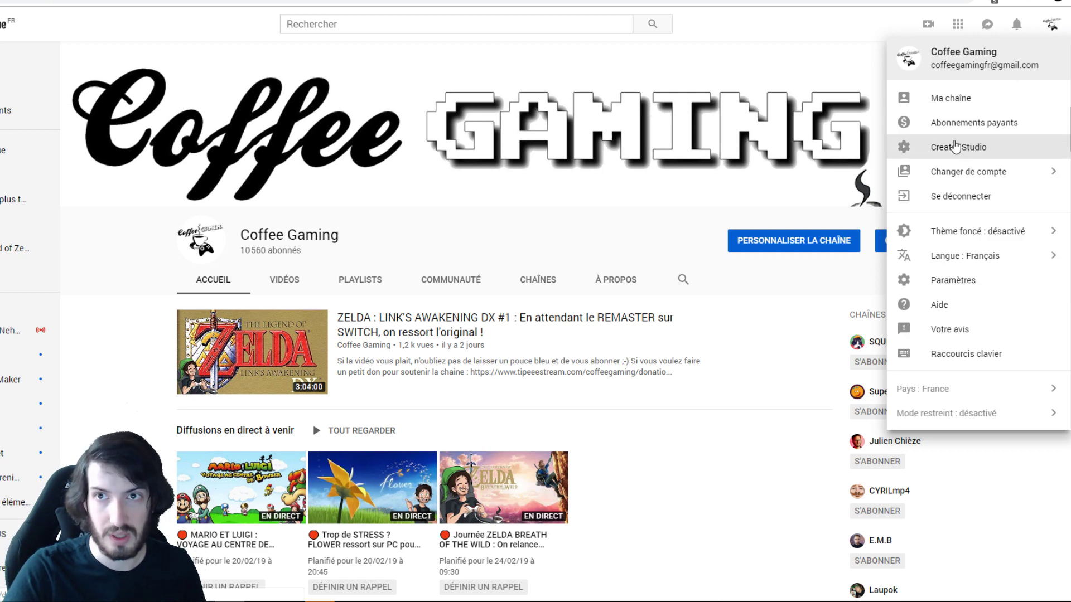
pyautogui.click(971, 149)
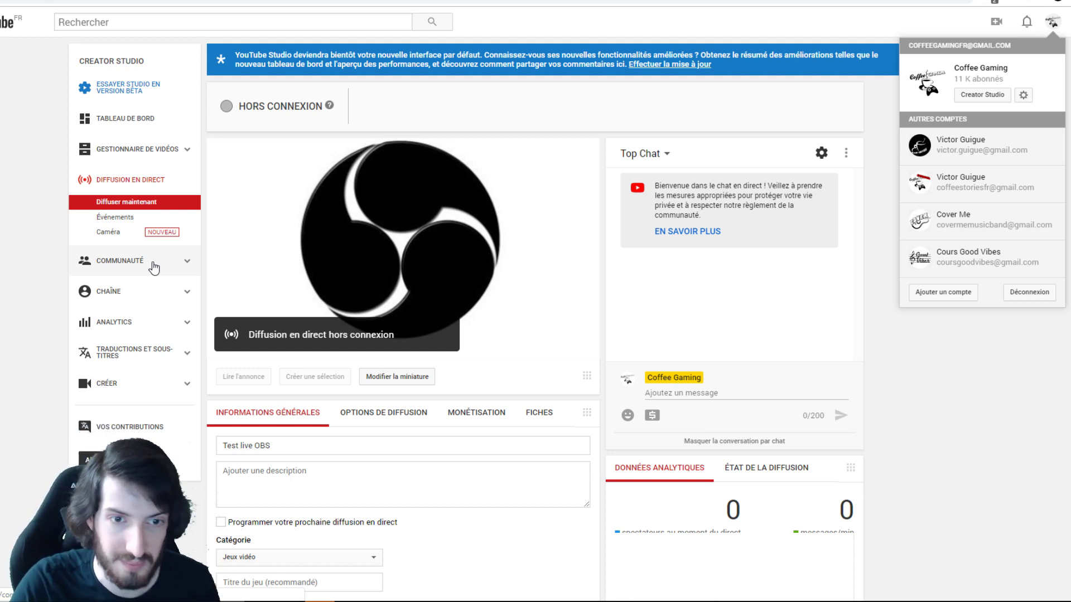
# Examine the live stream's general information, including description, category, game title and privacy options, and the sharing link
pyautogui.scroll(-5, 227, 287)
pyautogui.scroll(-2, 312, 282)
pyautogui.scroll(3, 328, 287)
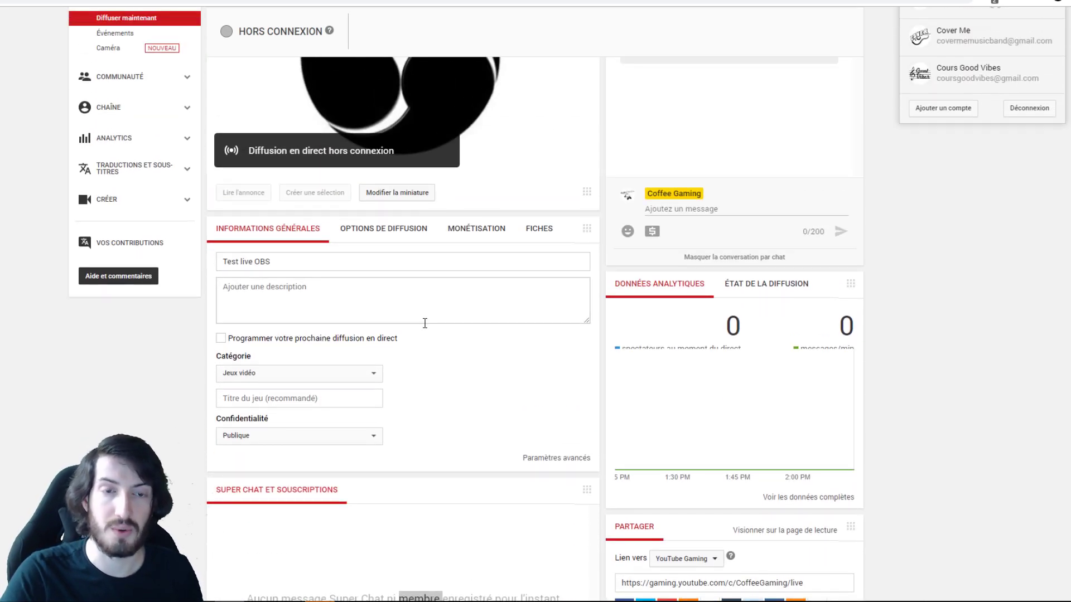
pyautogui.click(301, 315)
pyautogui.click(301, 375)
pyautogui.click(304, 375)
pyautogui.click(284, 400)
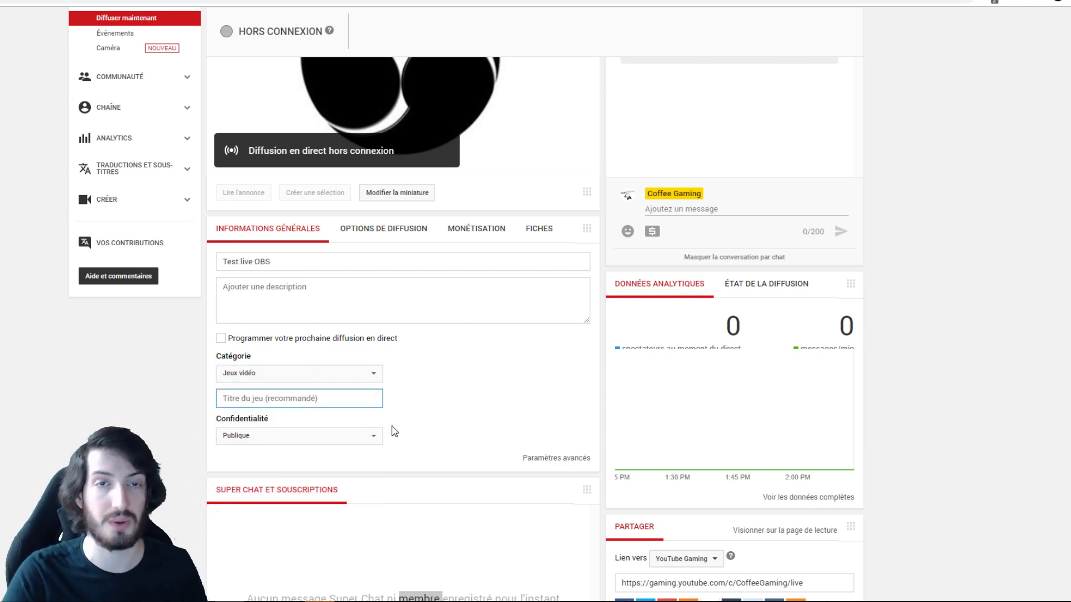
pyautogui.scroll(-1, 393, 416)
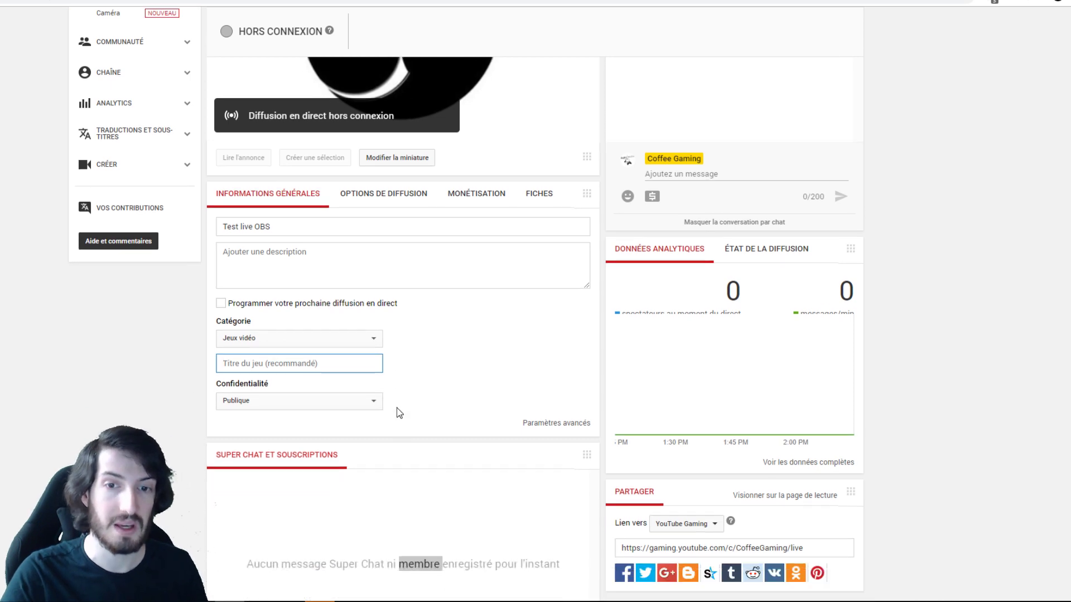
pyautogui.click(303, 379)
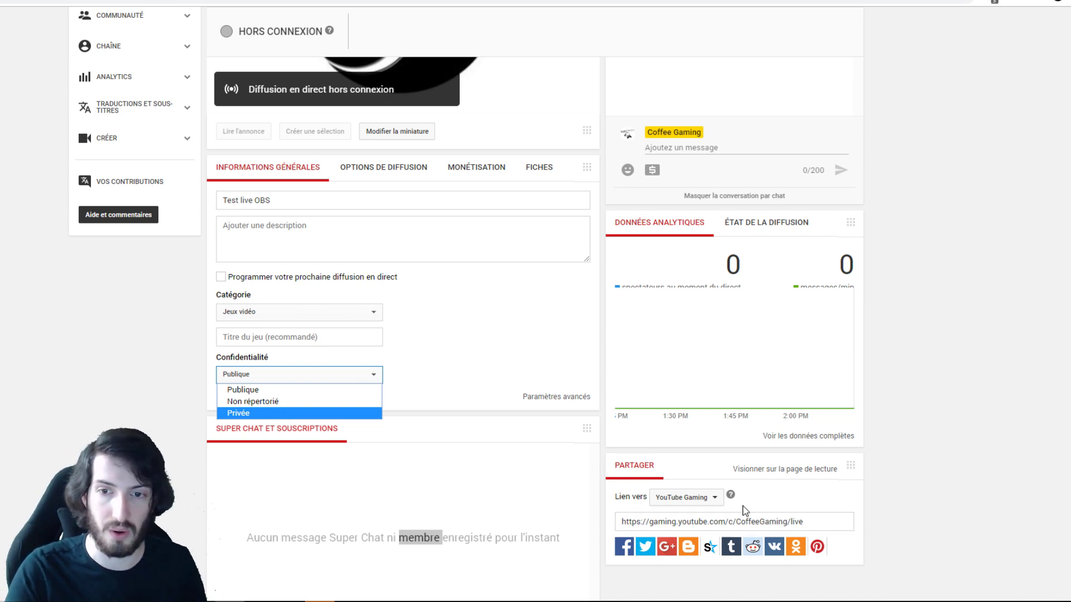
pyautogui.click(697, 498)
pyautogui.click(878, 497)
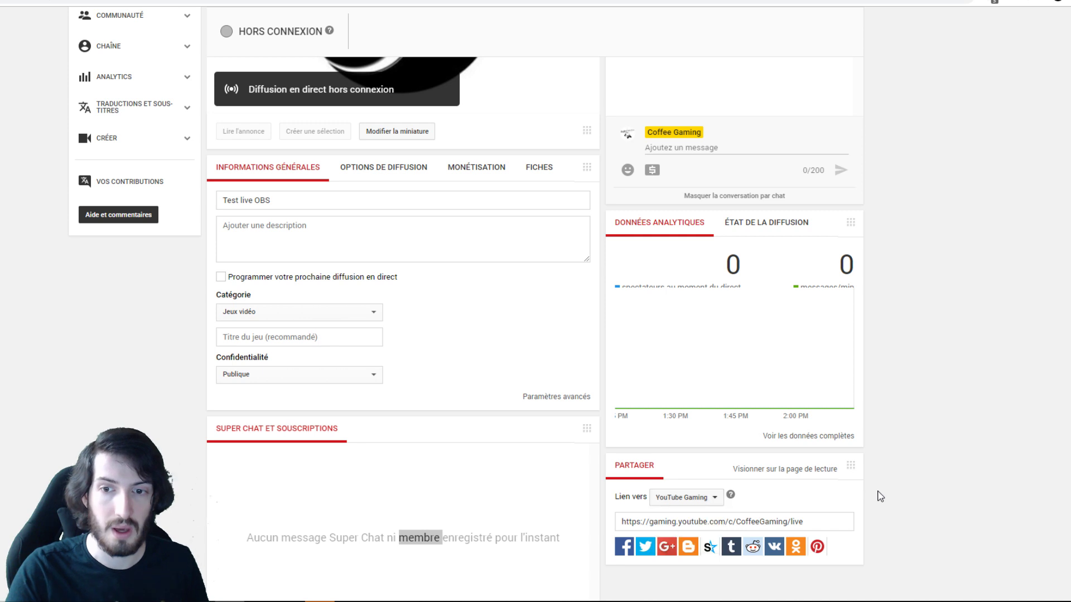
# Review the live stream's broadcast options, monetization and cards settings, and return to the general information
pyautogui.click(388, 169)
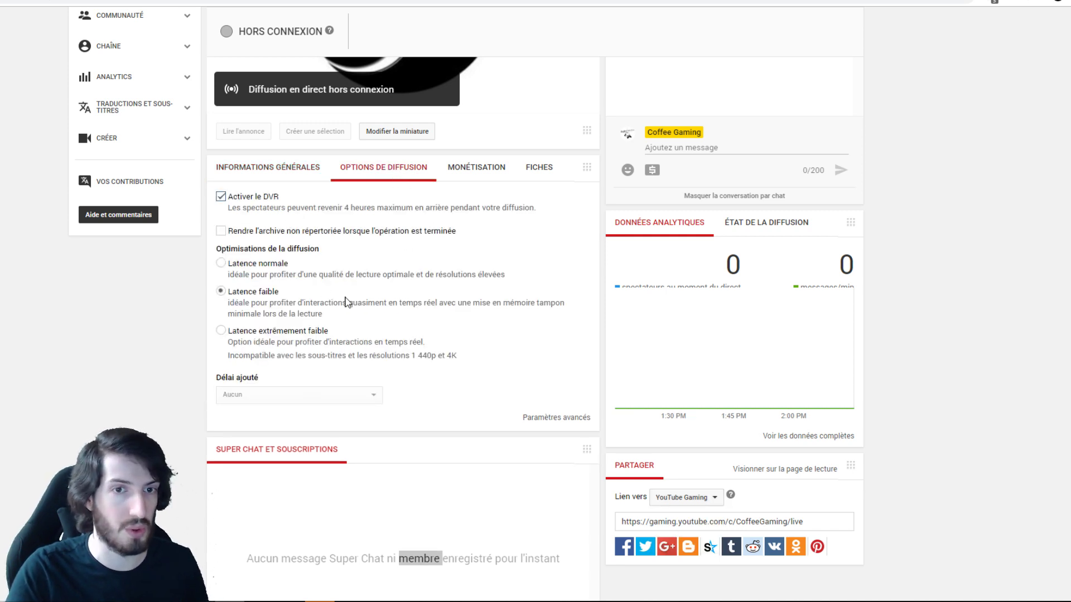
pyautogui.click(498, 176)
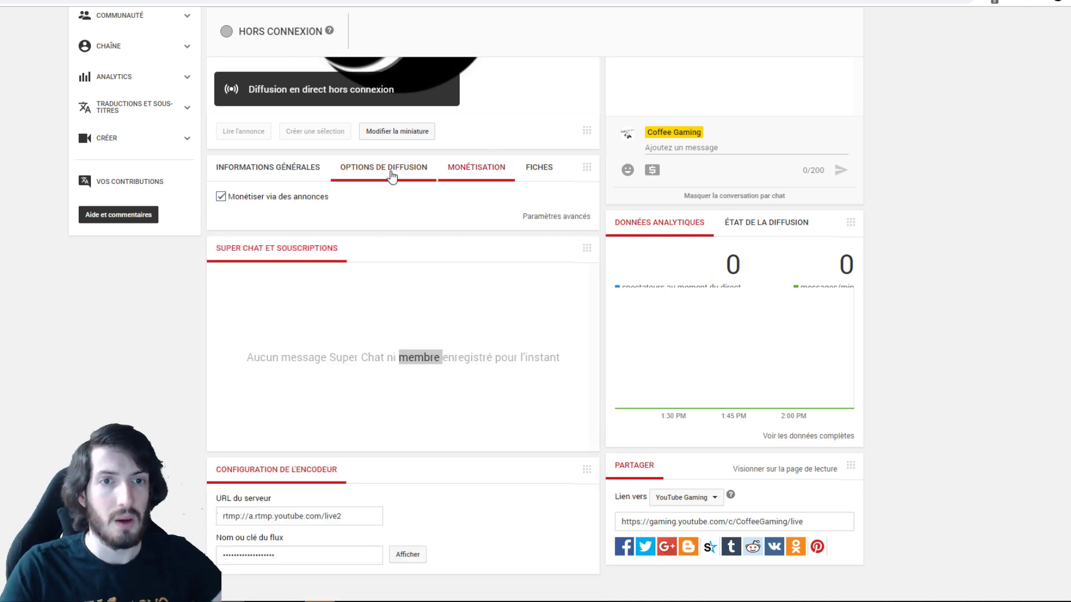
pyautogui.click(548, 169)
pyautogui.click(268, 167)
# Reveal the stream key in the YouTube encoder configuration, copy it, and mask it again
pyautogui.scroll(-5, 377, 251)
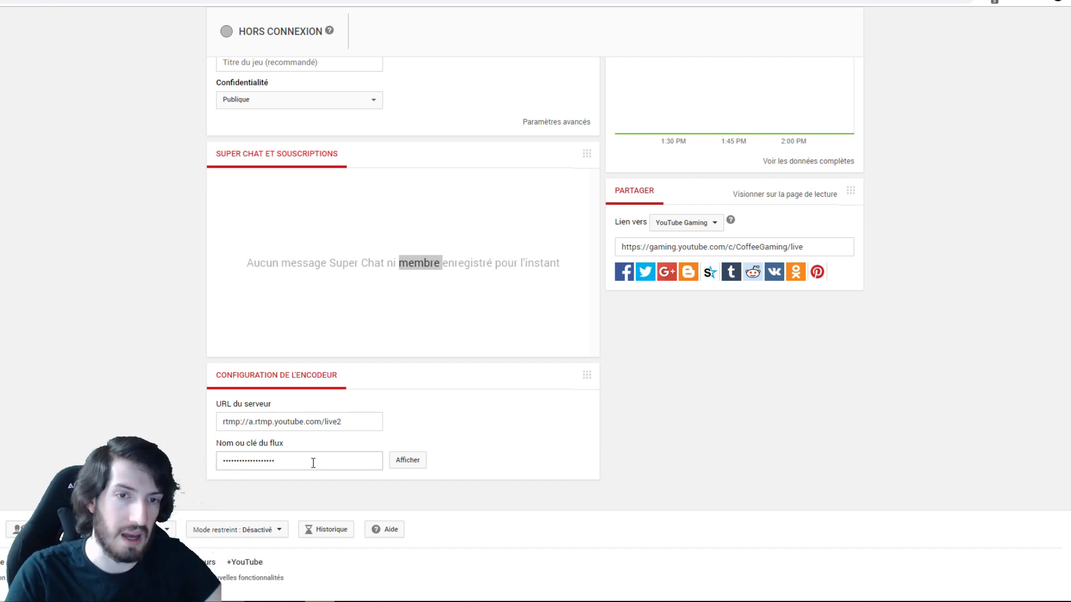
pyautogui.click(285, 463)
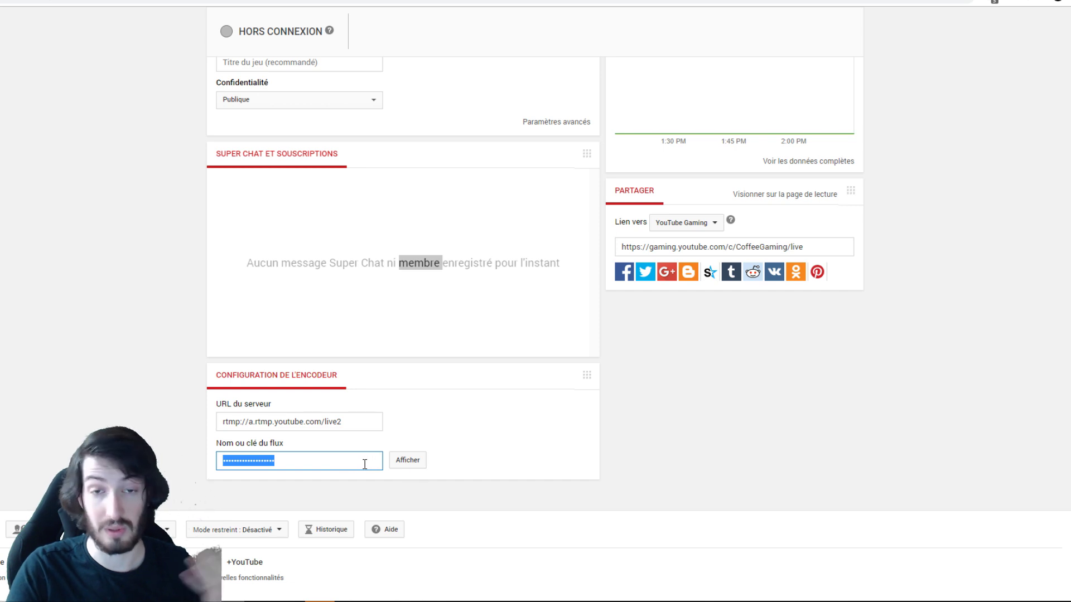
pyautogui.click(407, 460)
pyautogui.click(363, 463)
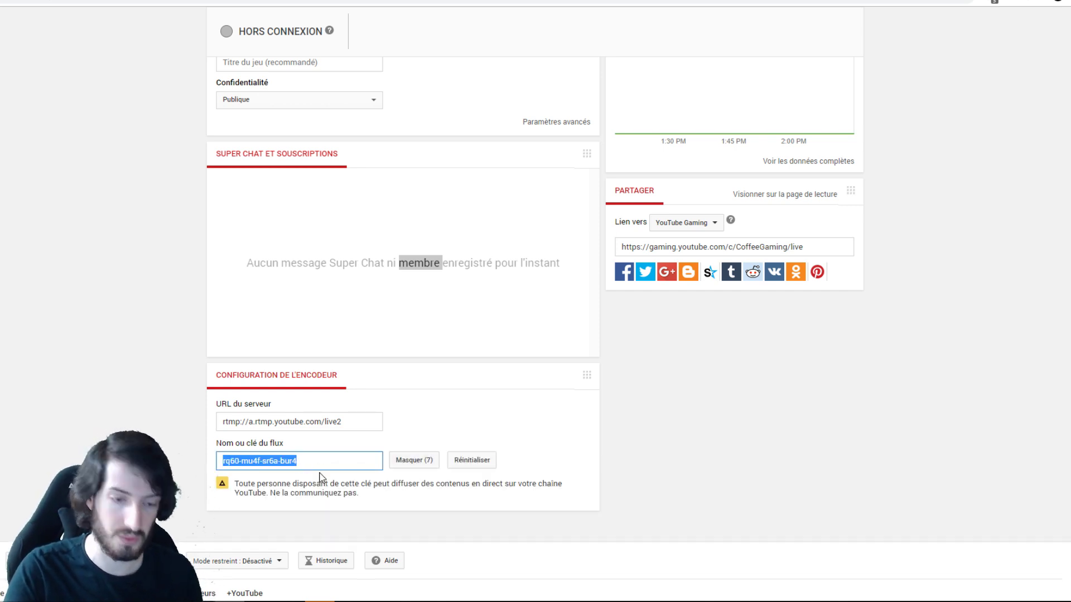
pyautogui.rightClick(283, 463)
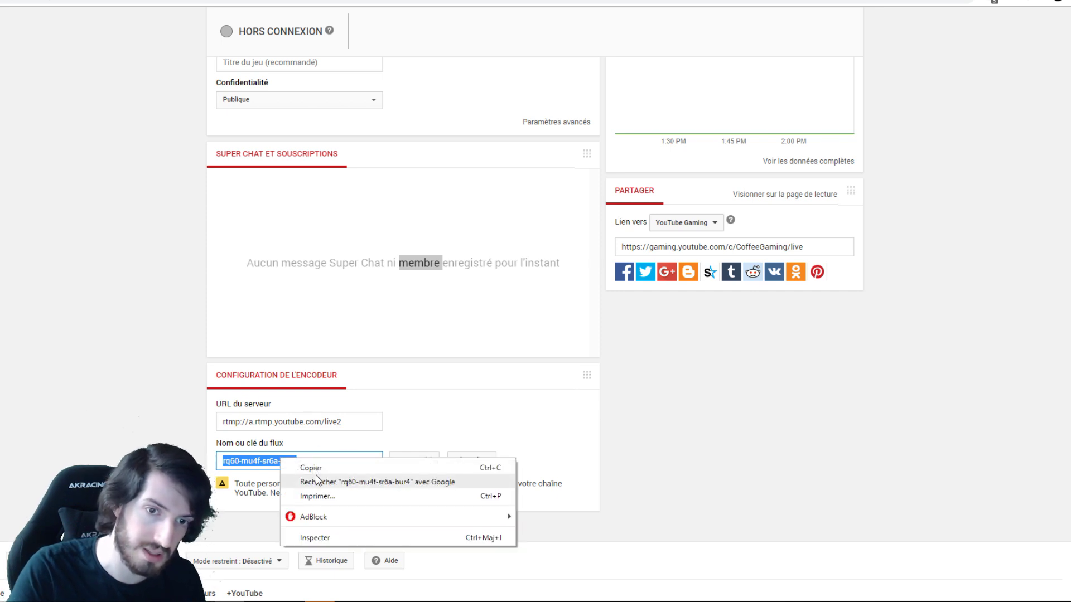
pyautogui.click(314, 470)
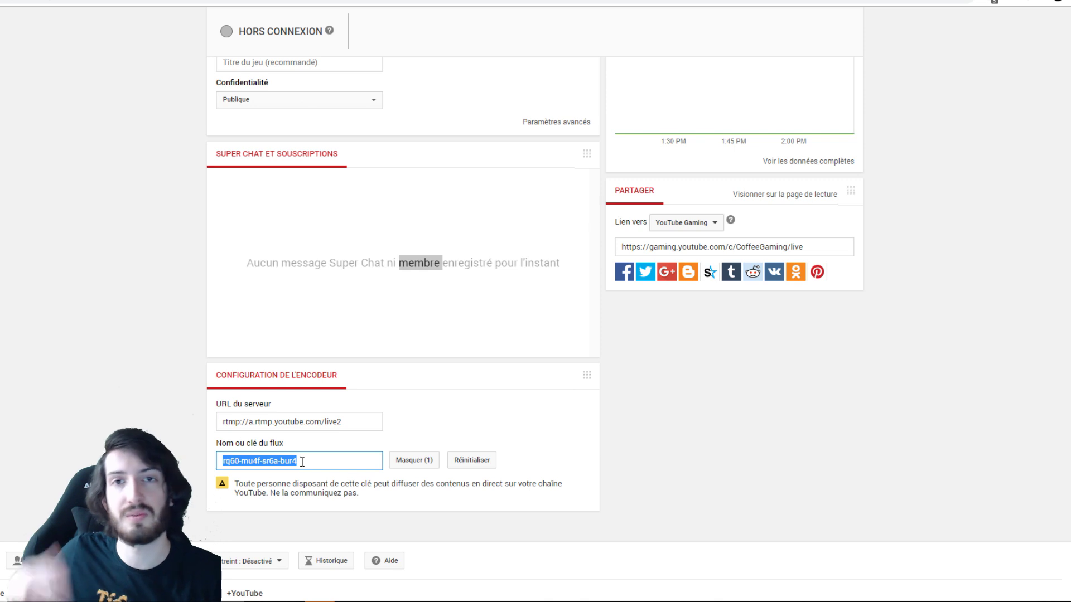
pyautogui.click(413, 460)
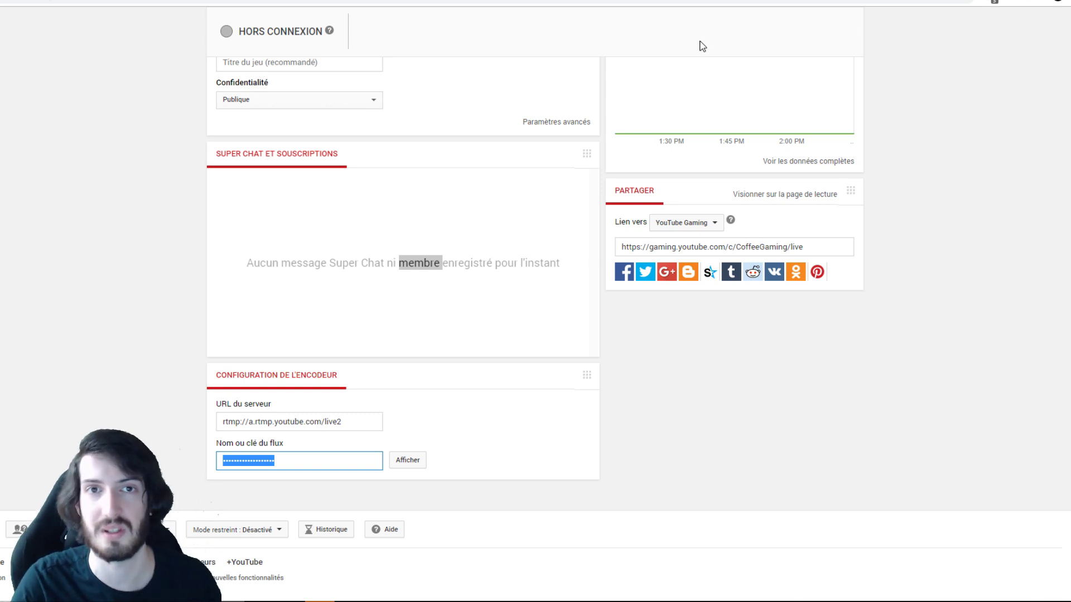
# Switch back to OBS, paste the YouTube stream key into the Clé de stream field, and check its visibility toggle
pyautogui.click(348, 601)
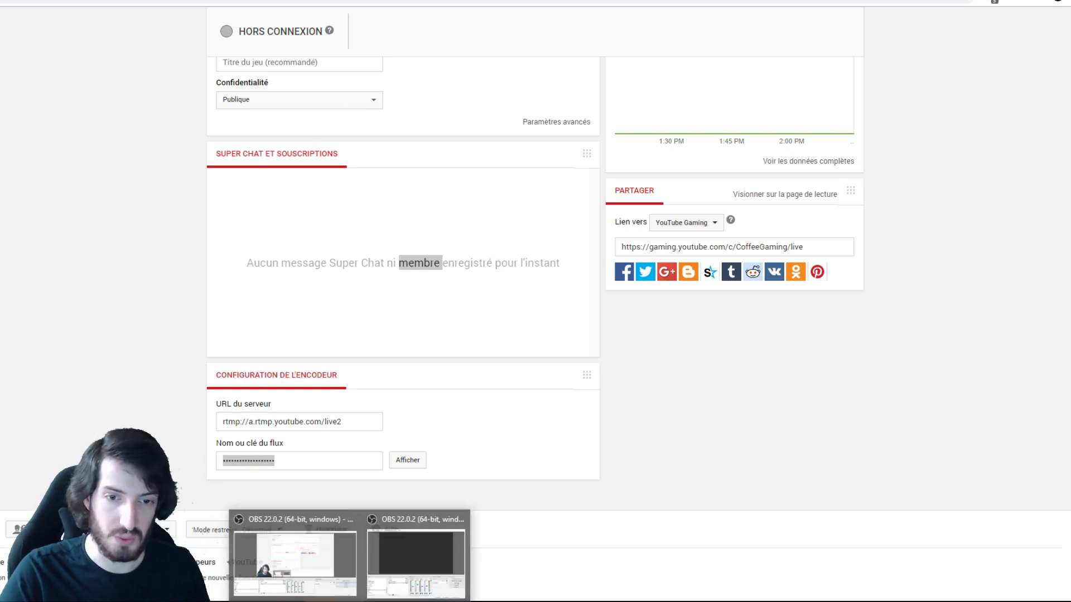
pyautogui.click(423, 553)
pyautogui.rightClick(359, 177)
pyautogui.click(390, 242)
pyautogui.click(639, 179)
pyautogui.click(641, 180)
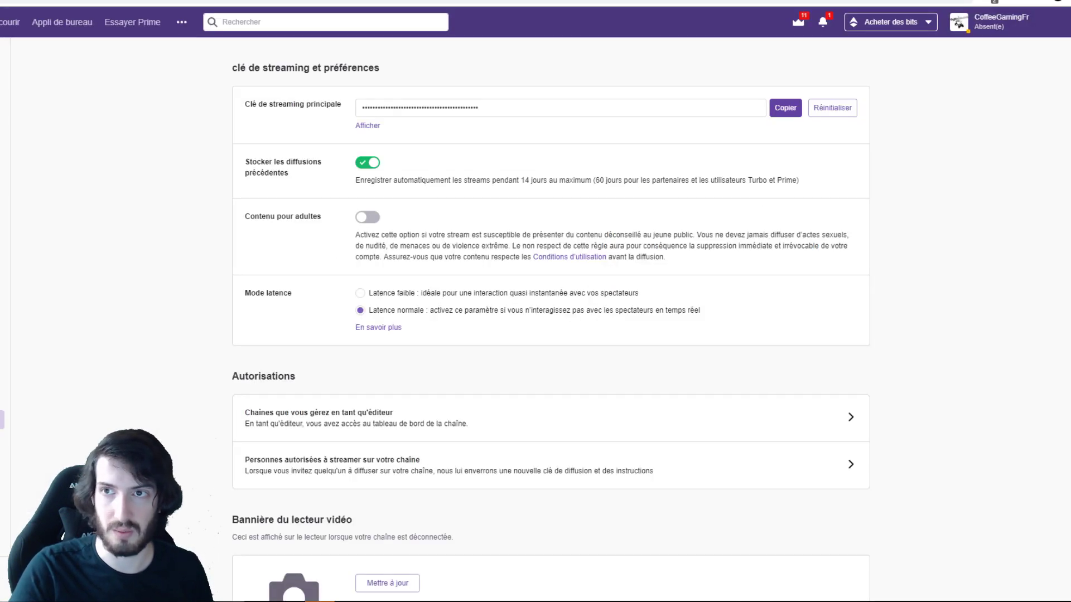
# Switch to Twitch, locate the channel's streaming key preferences, and copy the primary stream key
pyautogui.click(1032, 35)
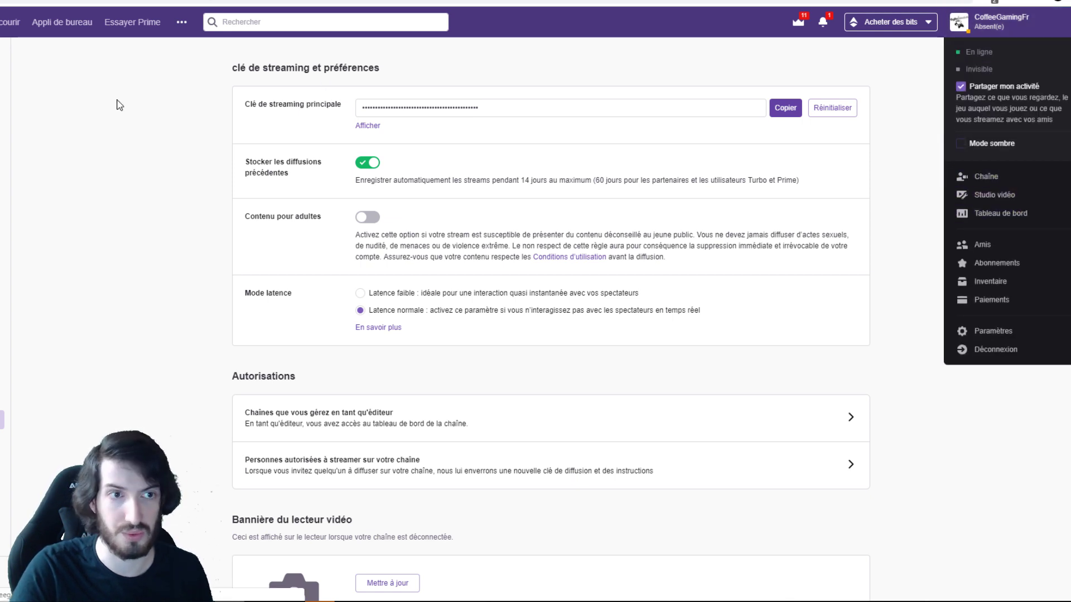
pyautogui.click(54, 440)
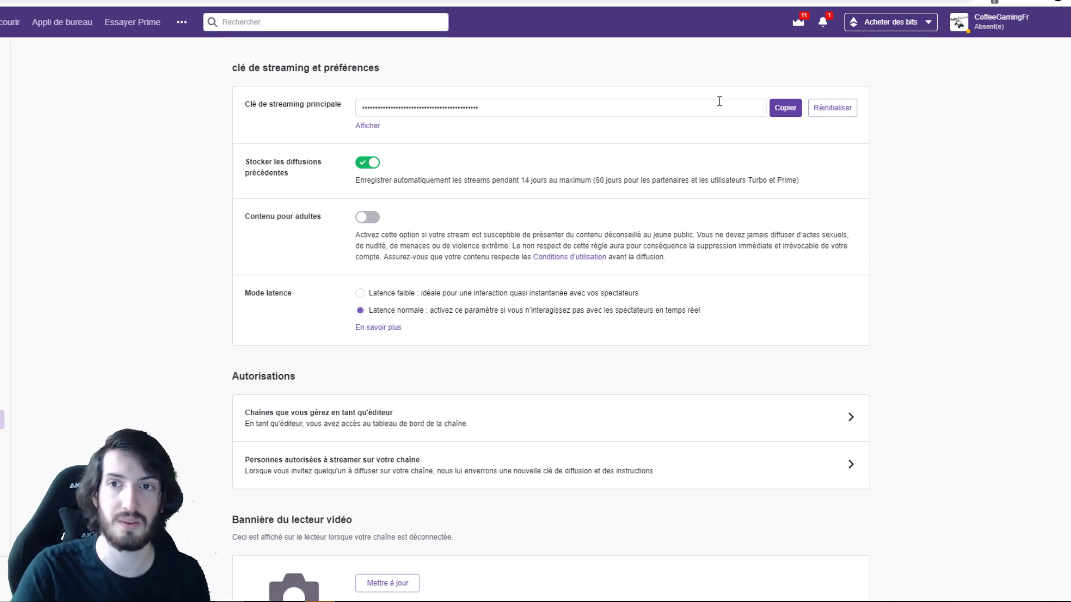
pyautogui.click(785, 109)
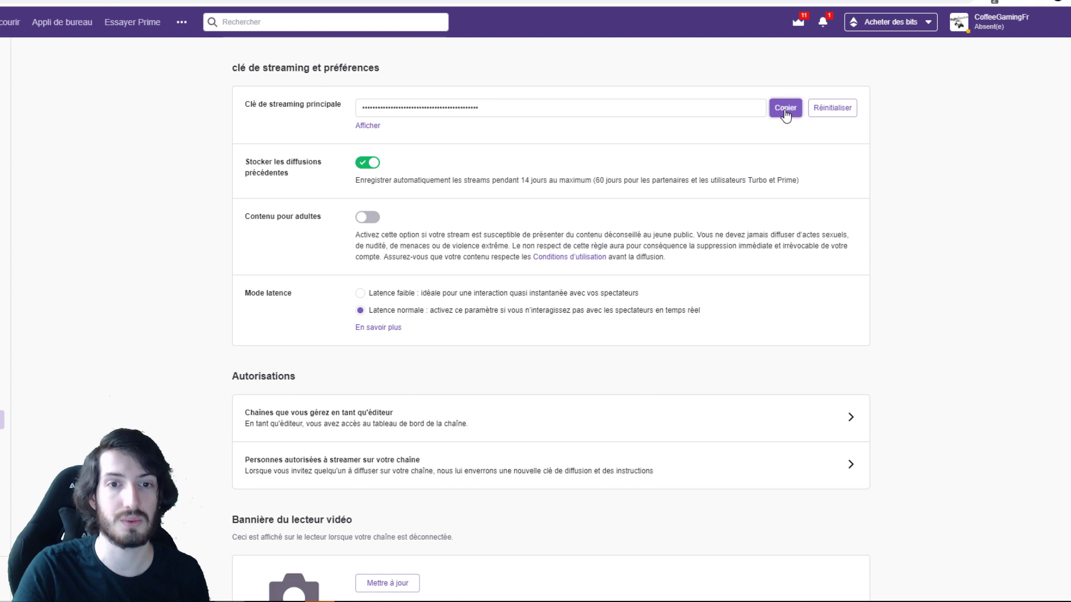
# Return to OBS, replace the Clé de stream value with the copied Twitch stream key, and set the service to Twitch
pyautogui.moveTo(319, 601)
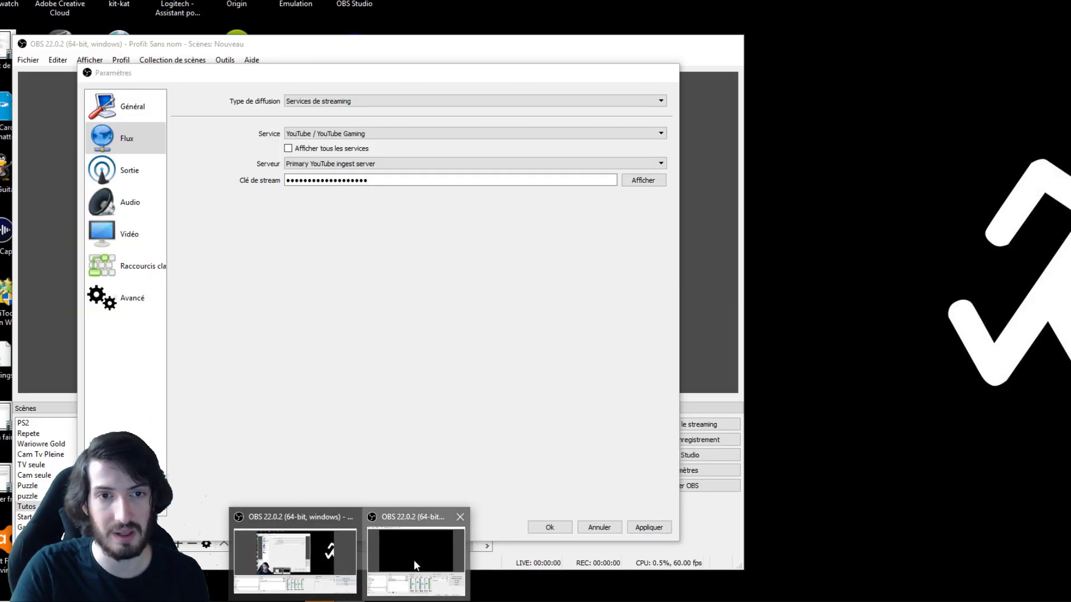
pyautogui.click(420, 560)
pyautogui.doubleClick(408, 178)
pyautogui.hotkey('ctrl', 'v')
pyautogui.click(490, 136)
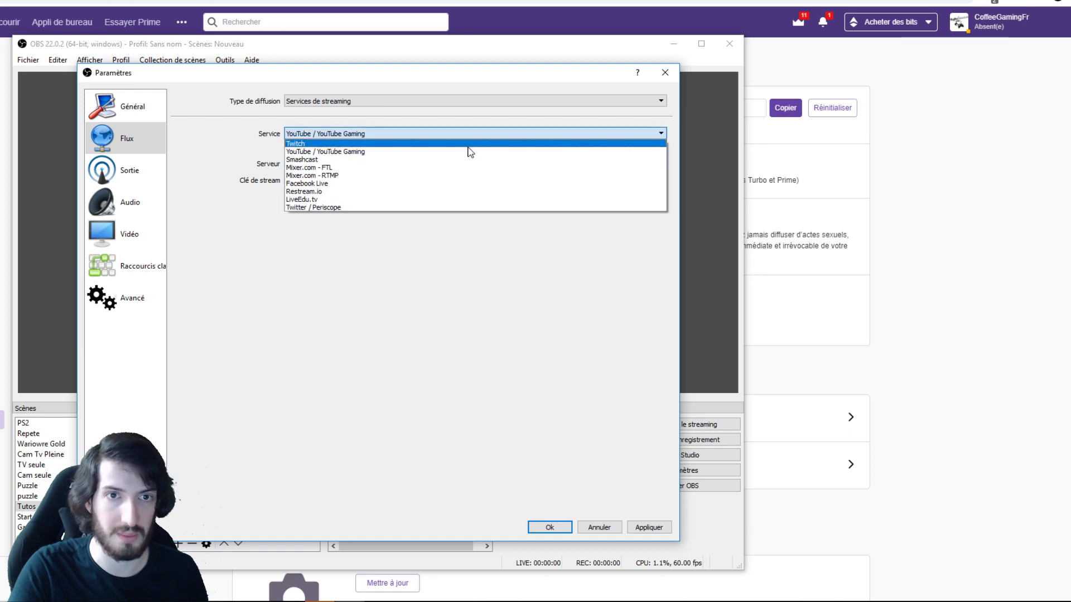
pyautogui.click(469, 144)
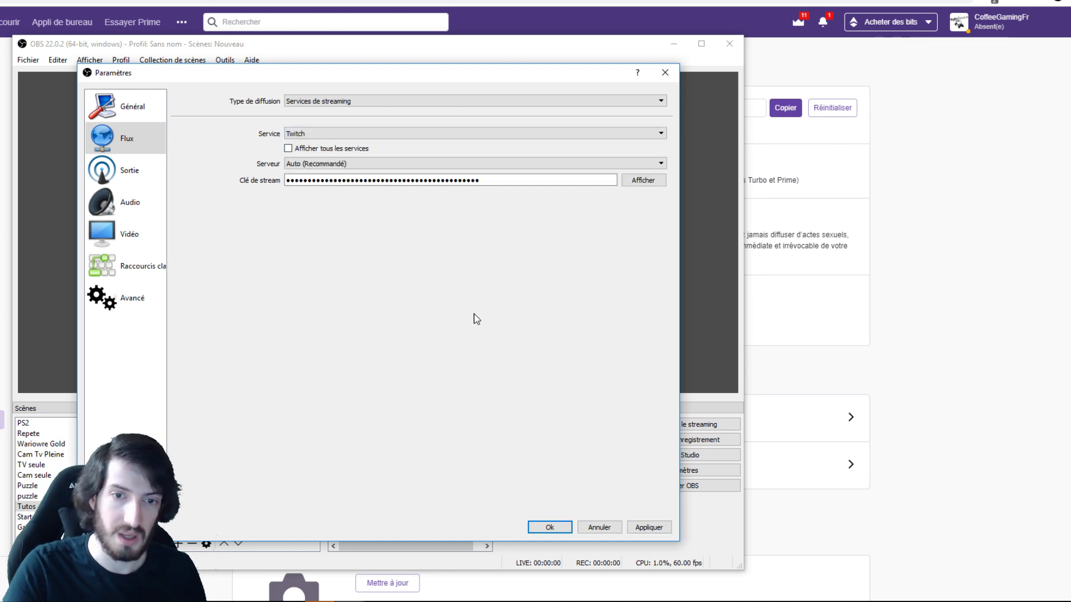